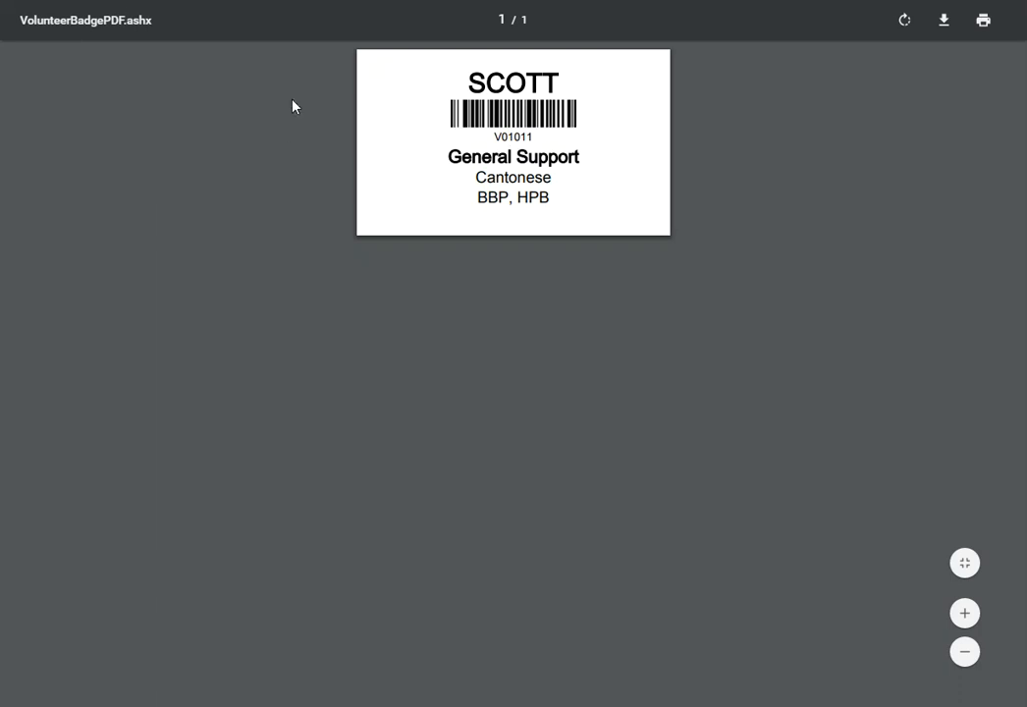
- Close the badge PDF with Ctrl+W to get back to the 2017 Rose Bowl Clinic check-in page
key(ctrl+w)
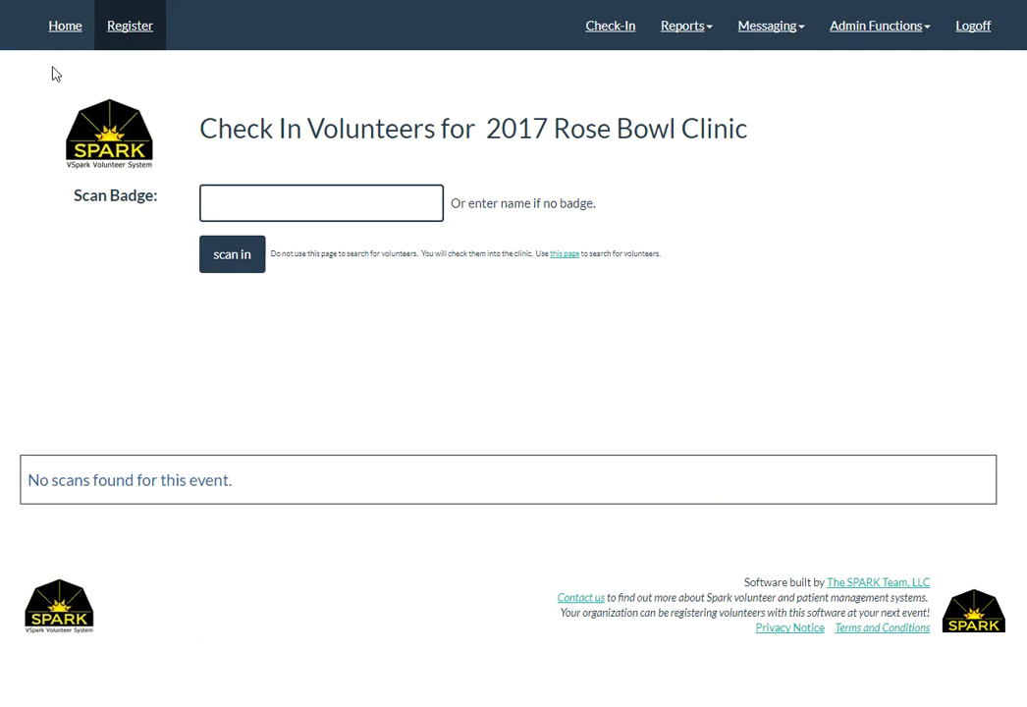
text(V01013)
key(Return)
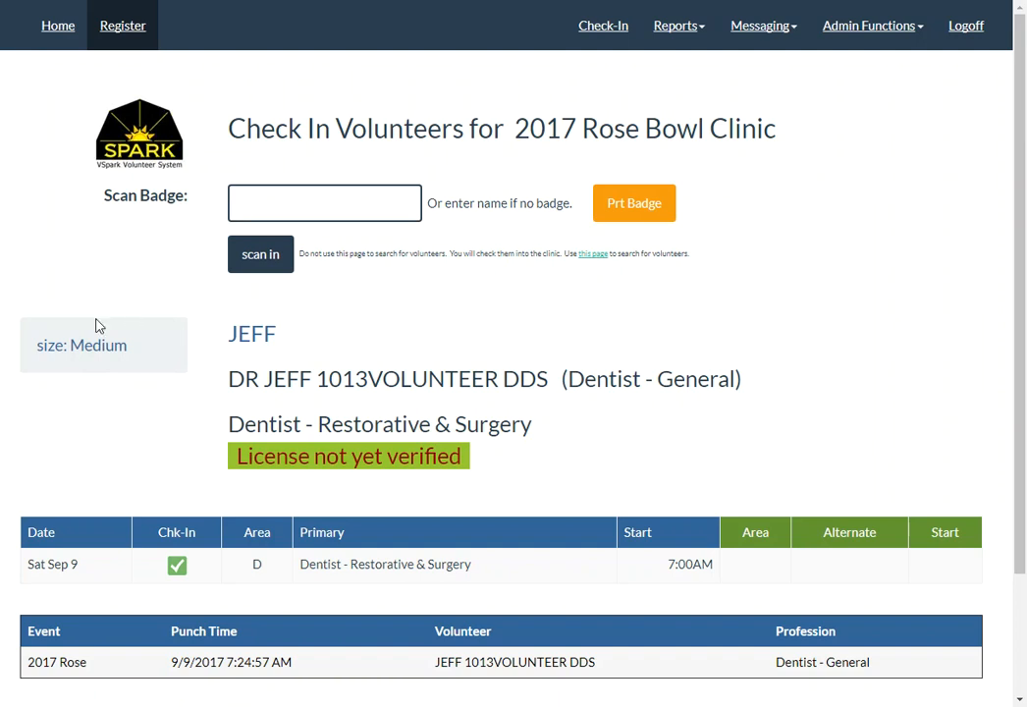
drag(134, 348, 36, 345)
click(101, 385)
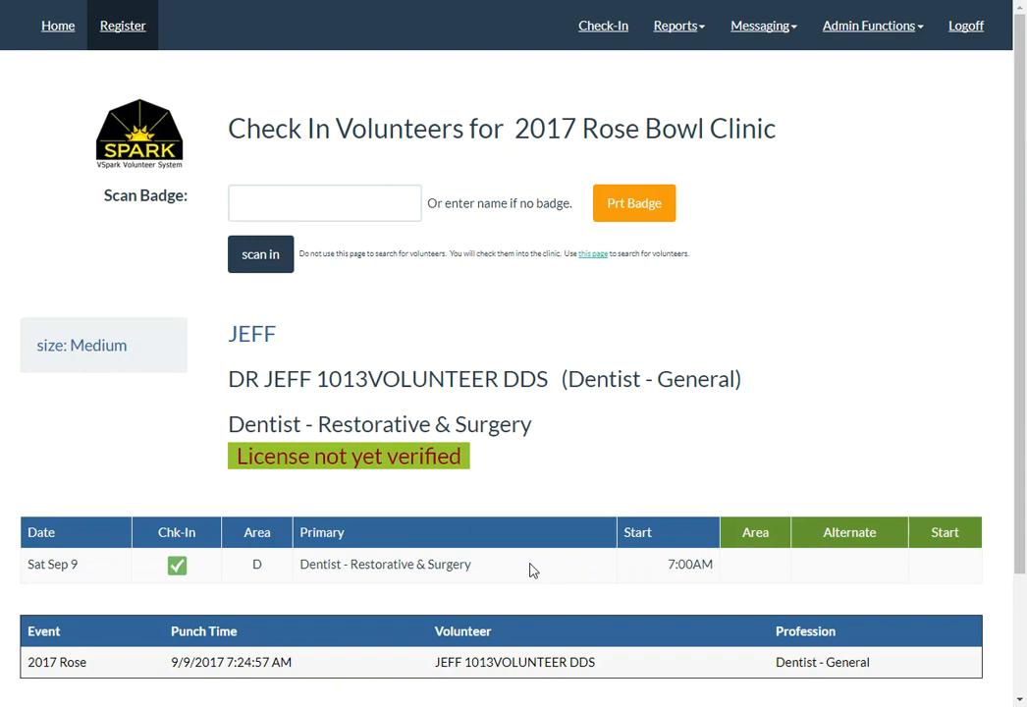
drag(498, 568, 303, 580)
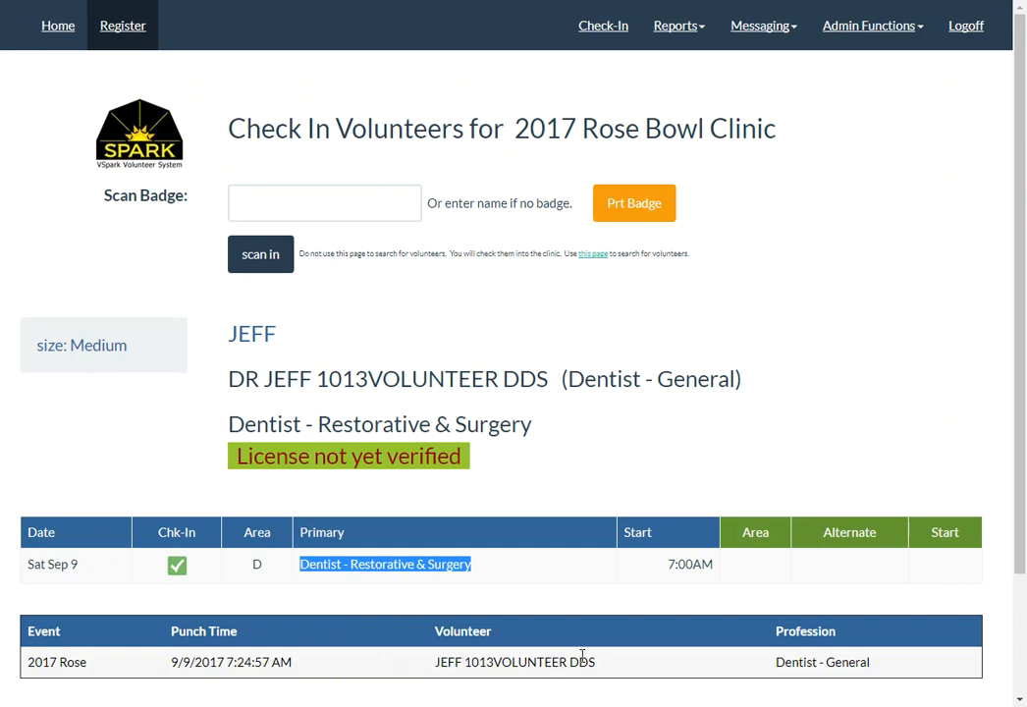
drag(1022, 466, 1002, 420)
click(289, 206)
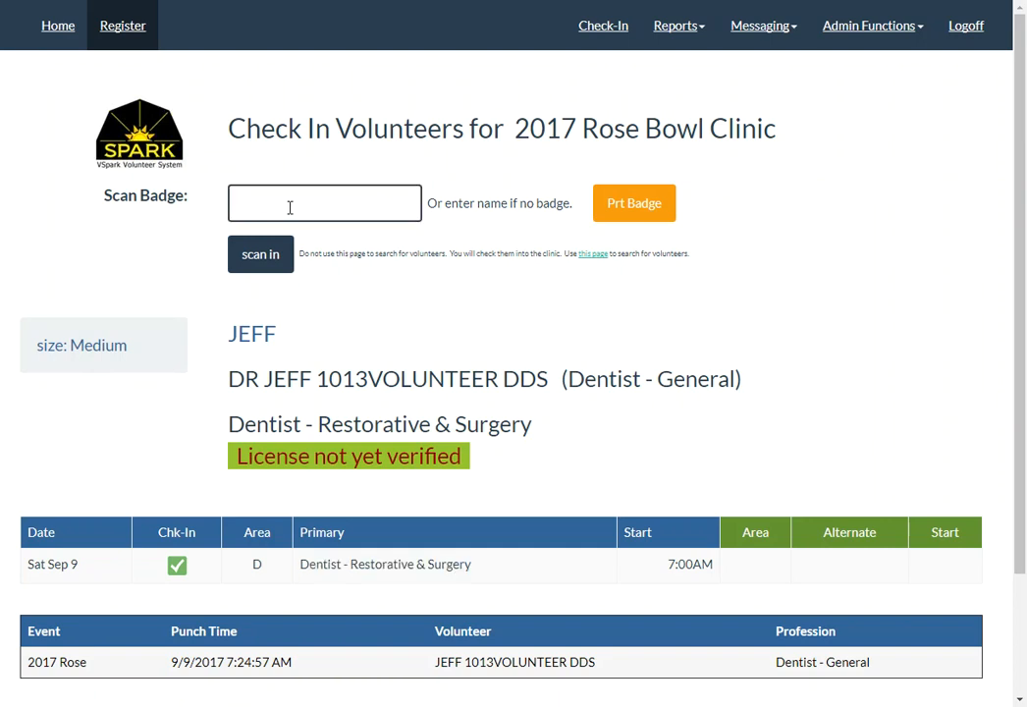
- Search 'hope', check in the matching volunteer, and review their General Support role and profession
text(hope)
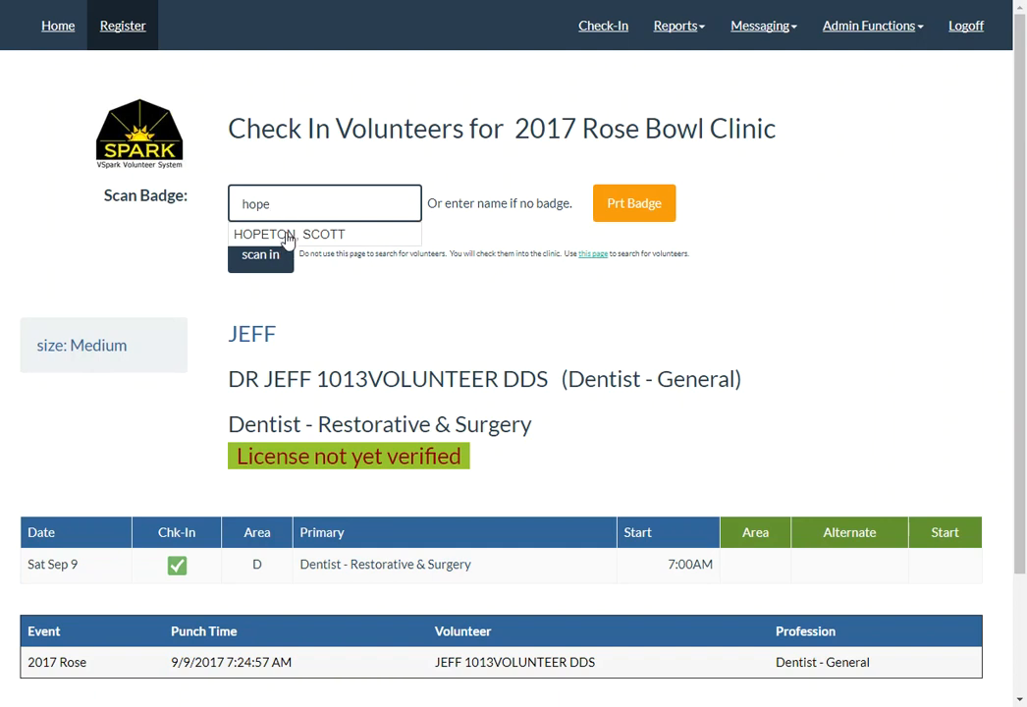
click(287, 236)
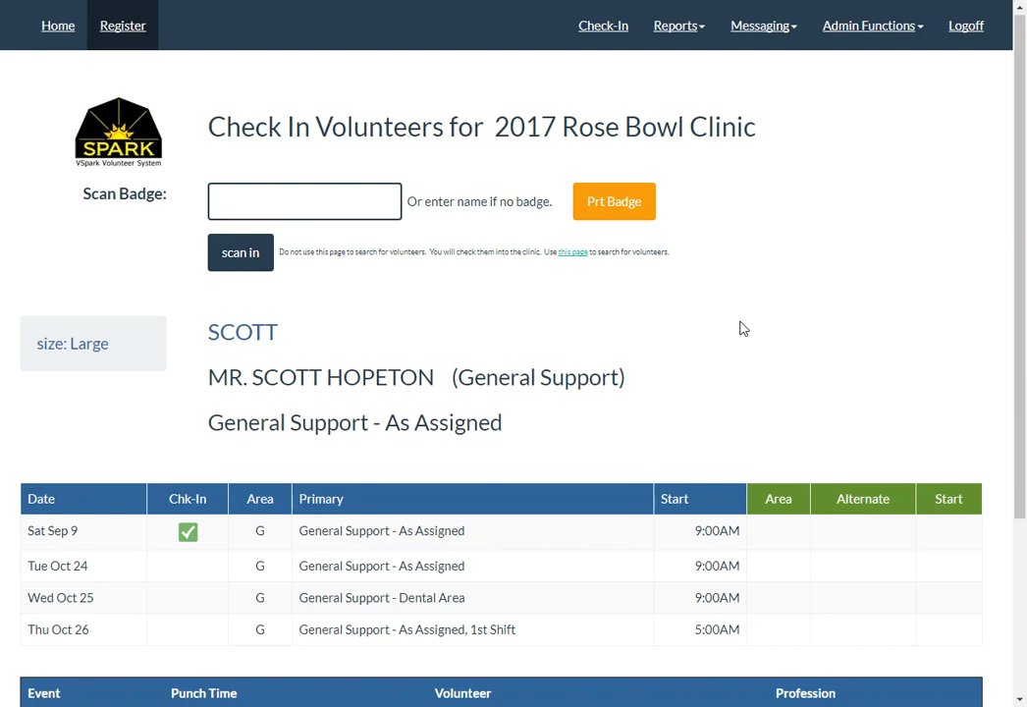
scroll(349, 340, down, 1)
drag(513, 431, 202, 431)
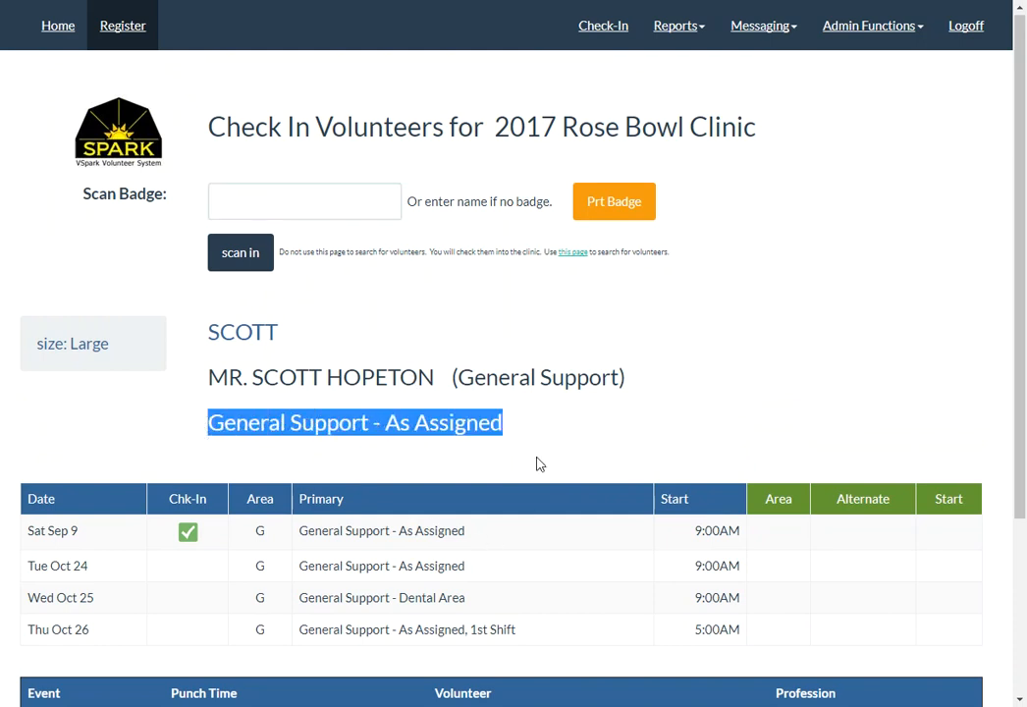
drag(640, 381, 454, 381)
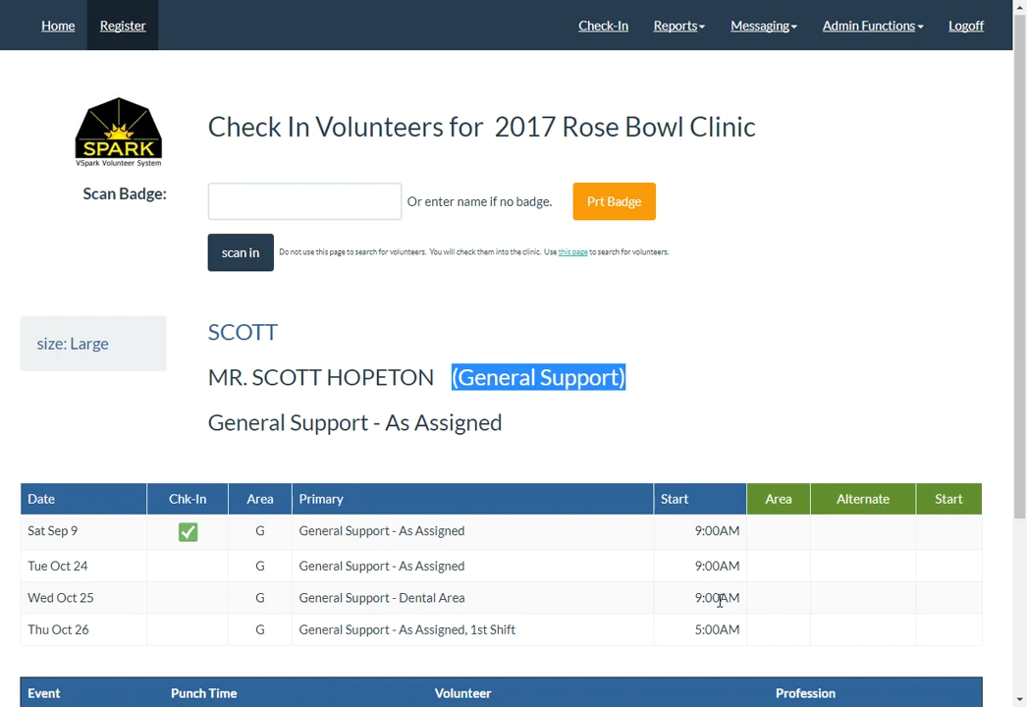
click(276, 209)
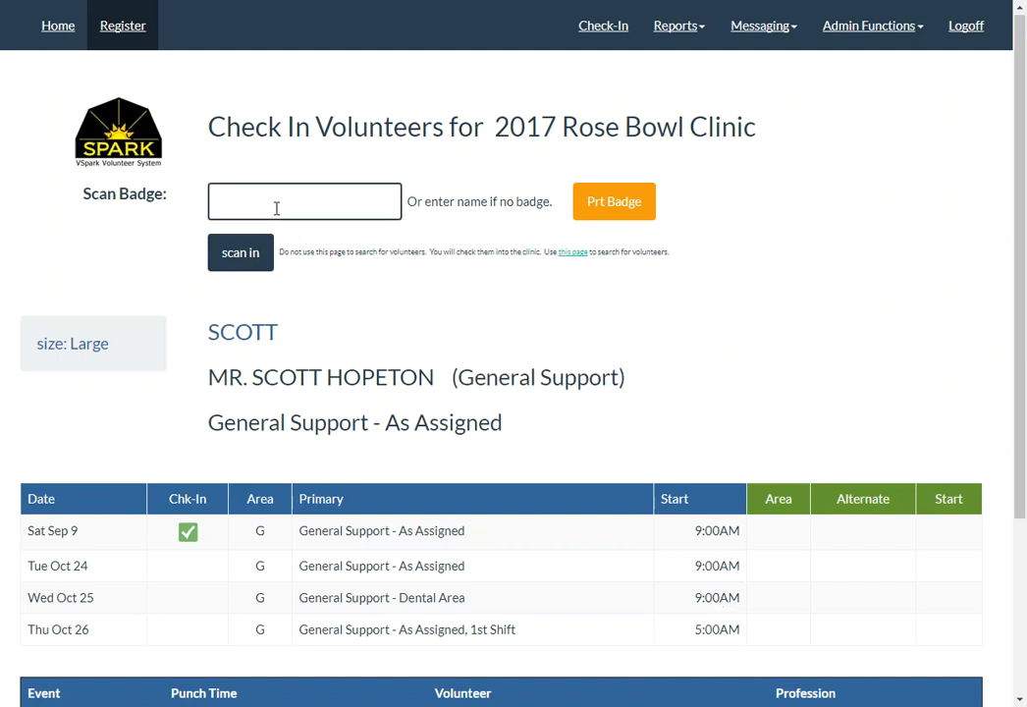
- Rescan the dentist's badge V01013, then scan badge V01007
text(V01013)
key(Return)
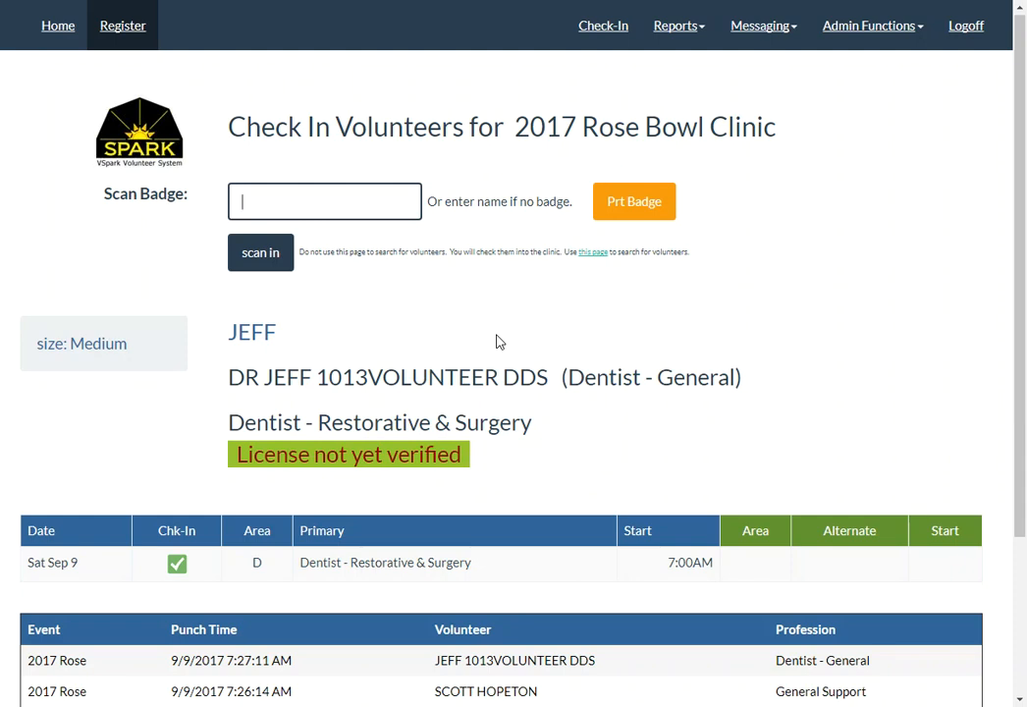
text(V01007)
key(Return)
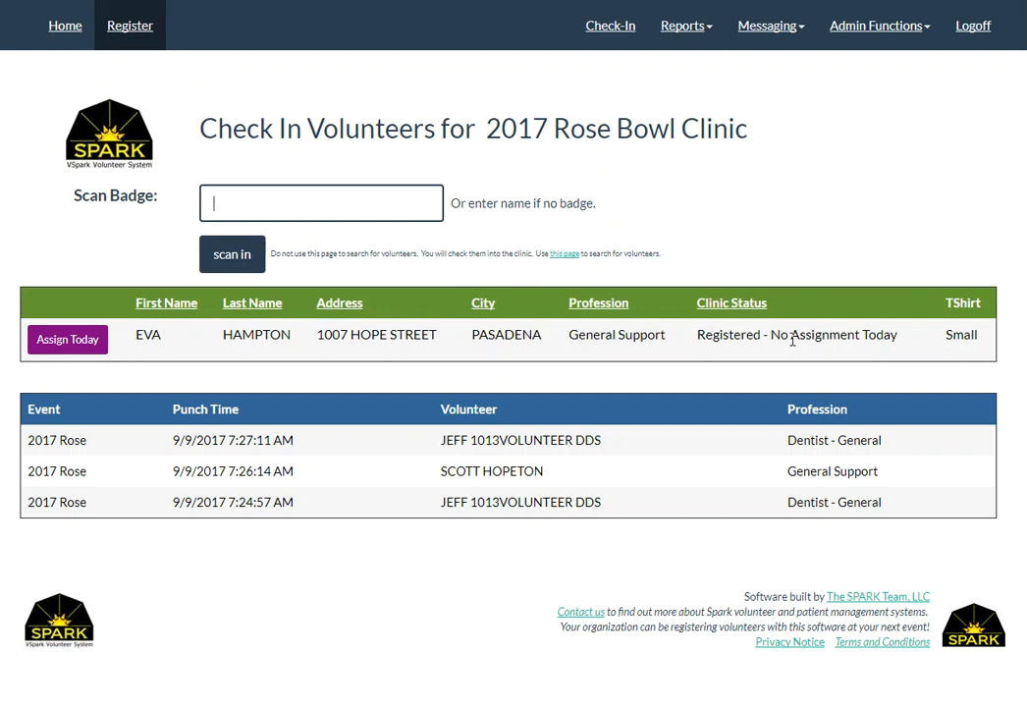
drag(704, 335, 893, 337)
double_click(963, 335)
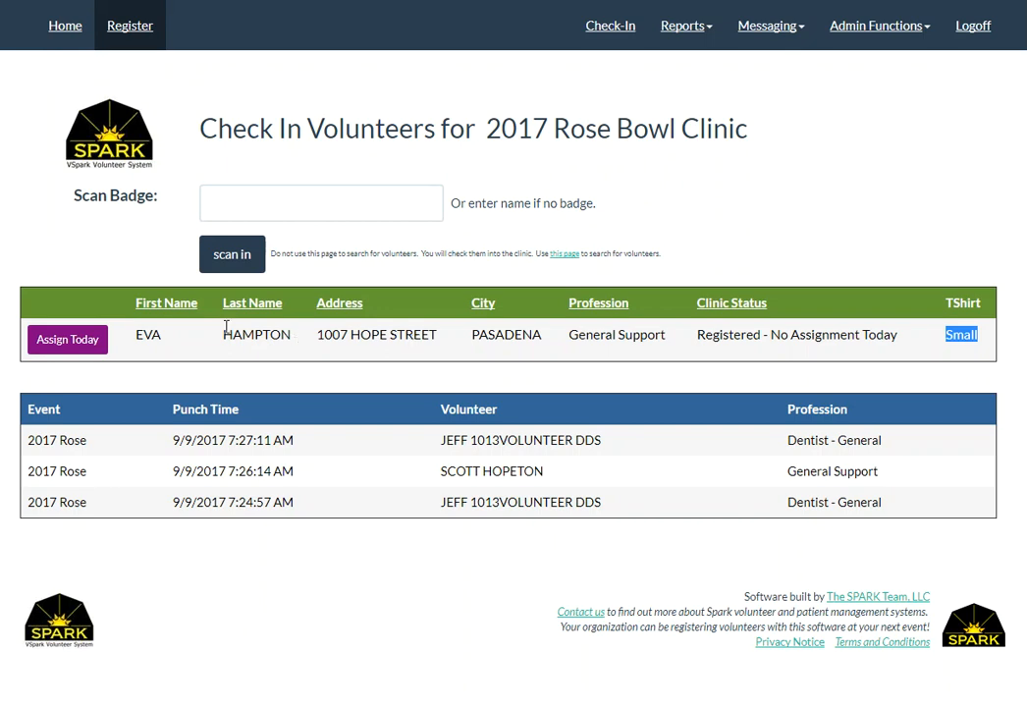
- Use Assign Today to give the volunteer General Support - As Assigned for Sat Sep 9
click(69, 339)
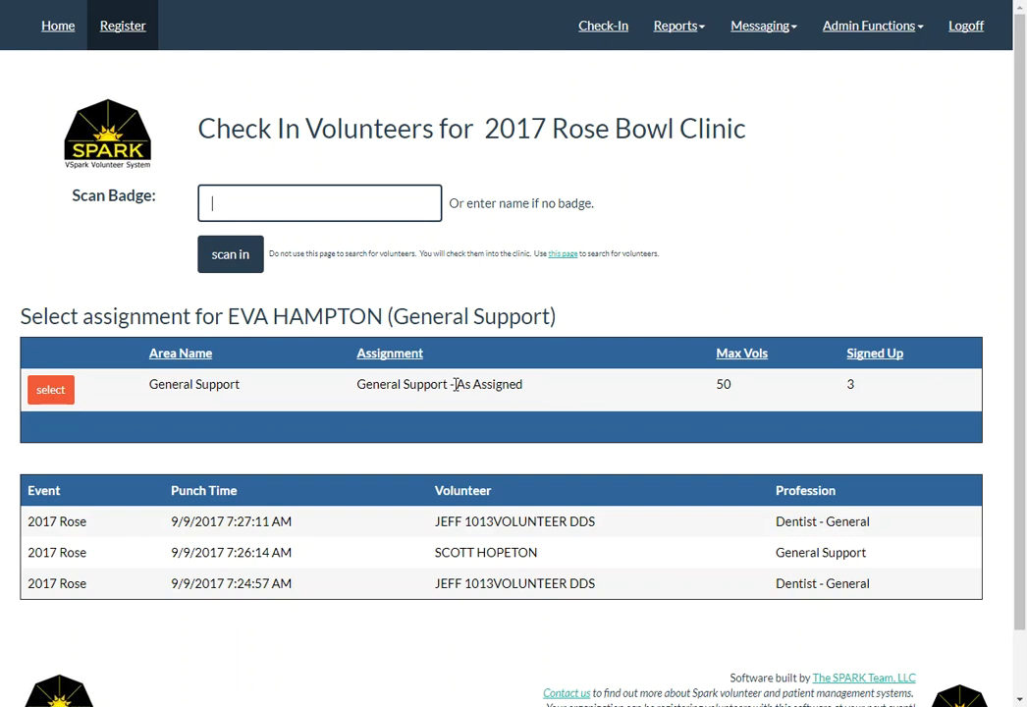
drag(571, 321, 383, 316)
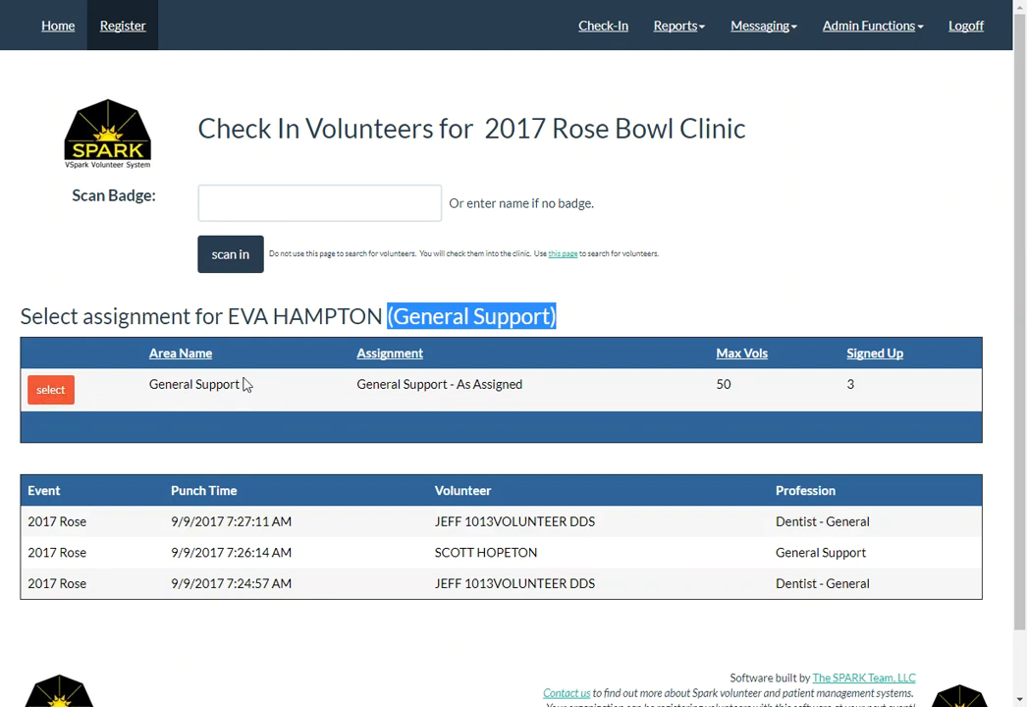
click(59, 393)
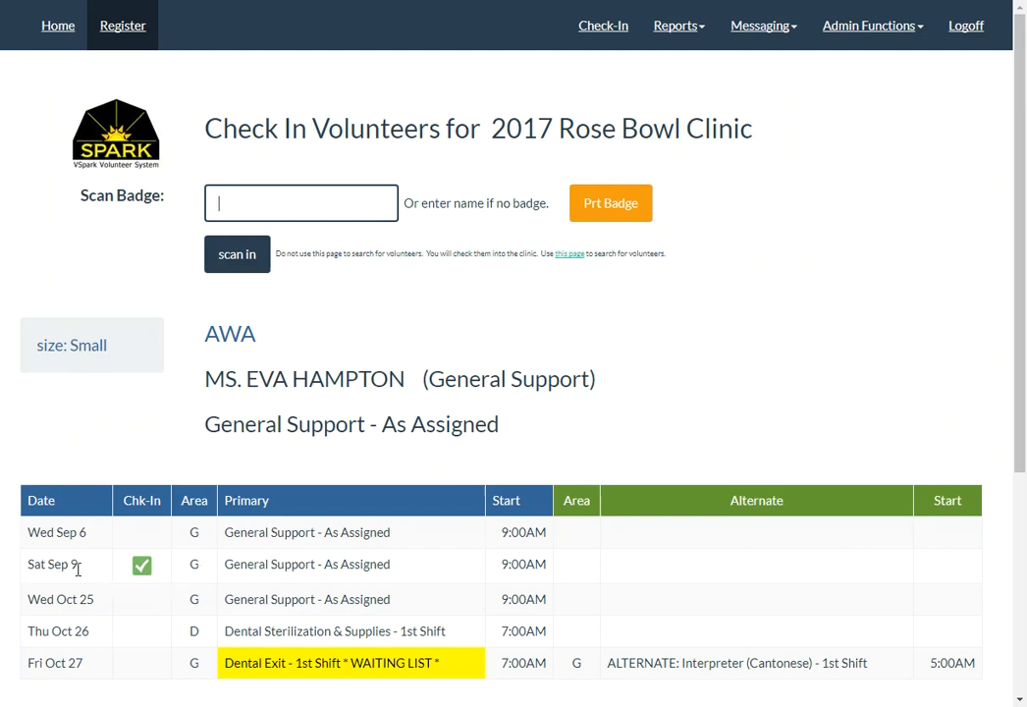
- Review the volunteer's shift details, then enter 'hamp' in Scan Badge to get name suggestions
click(395, 536)
drag(395, 536, 29, 534)
click(29, 535)
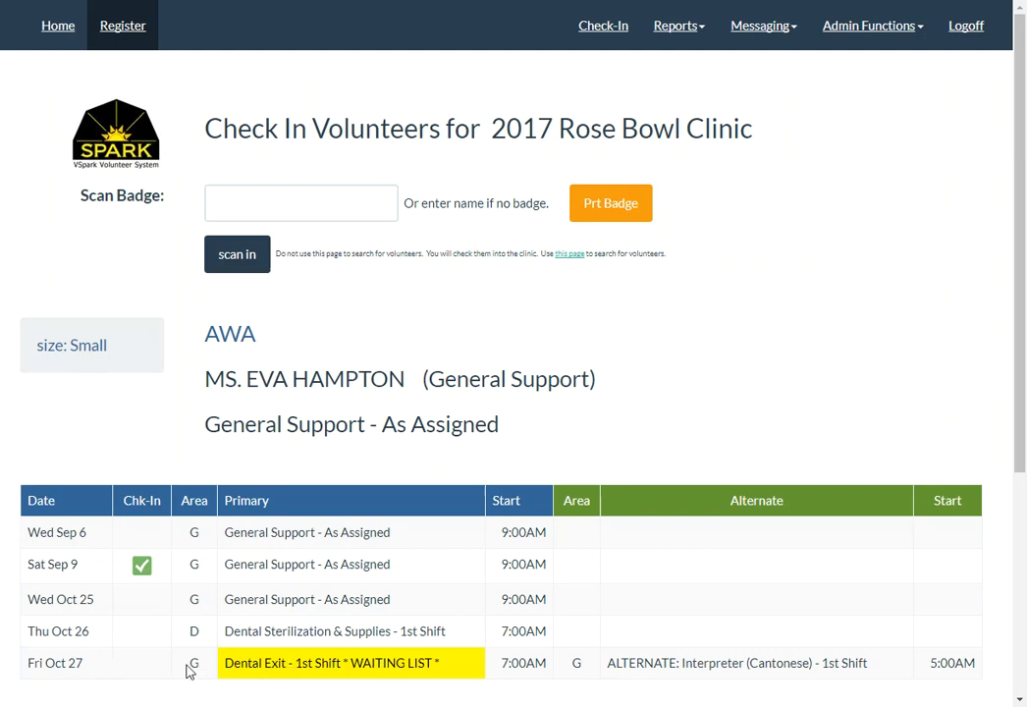
scroll(399, 659, down, 1)
scroll(399, 661, up, 1)
click(250, 206)
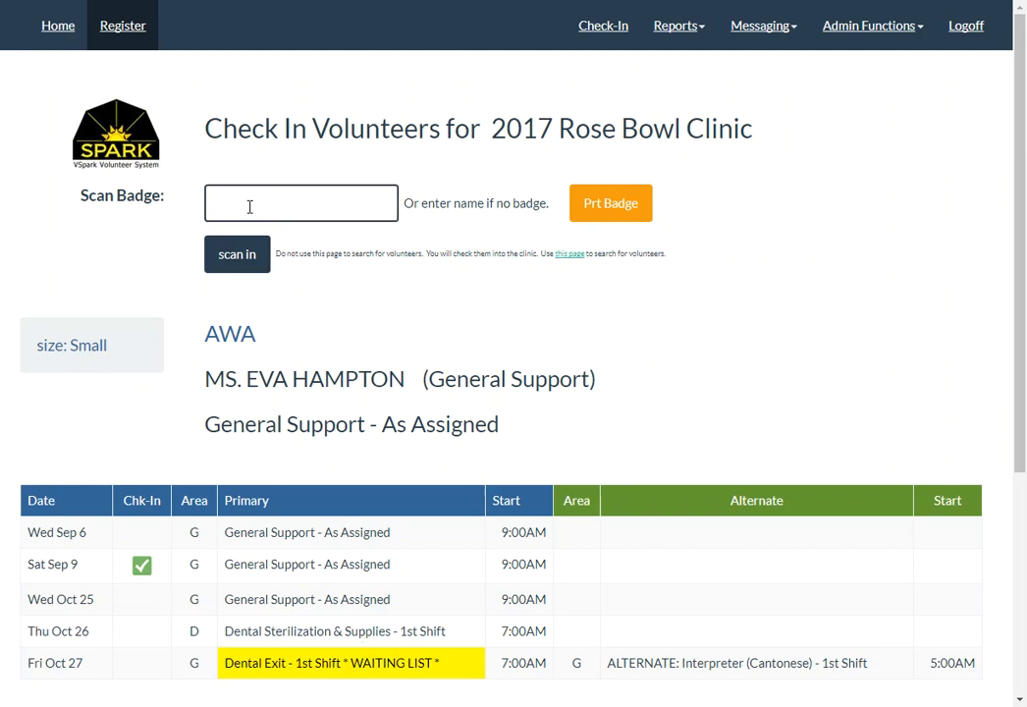
text(hamp)
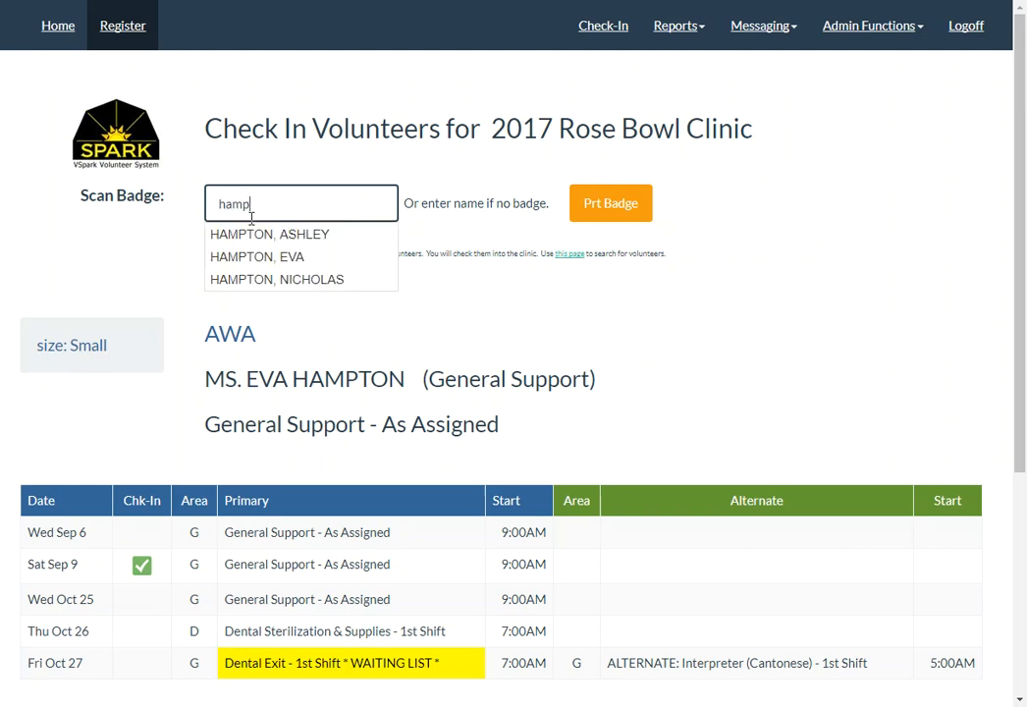
- Pick the dentist from the 'hamp' matches, note Not Registered for Event, and choose Sign Up
click(260, 234)
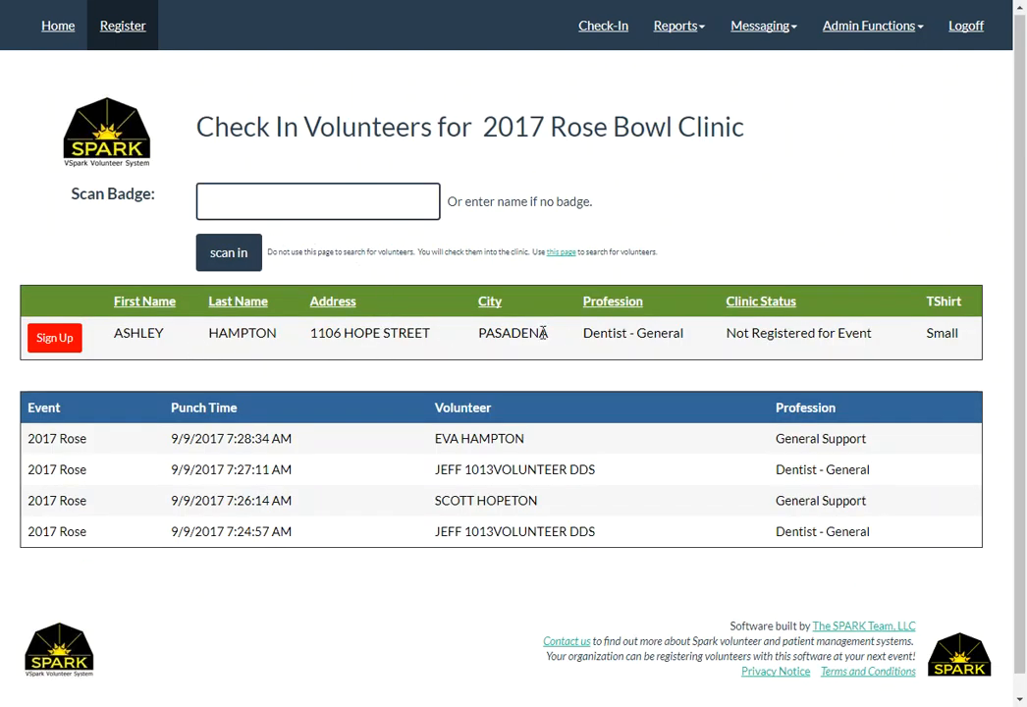
drag(726, 335, 869, 333)
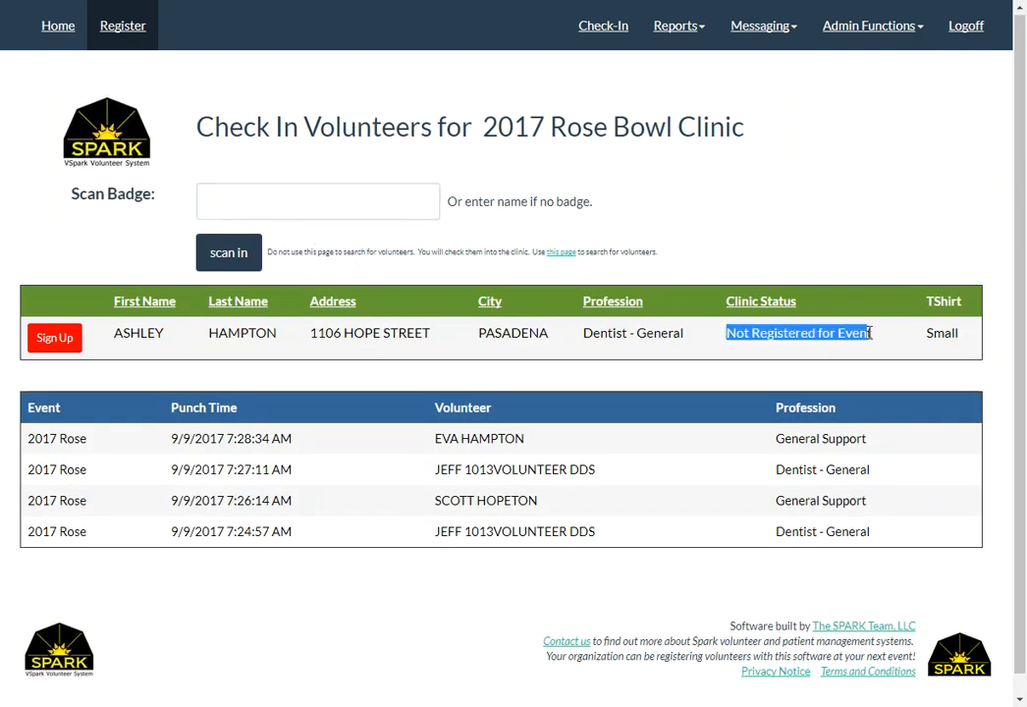
click(124, 340)
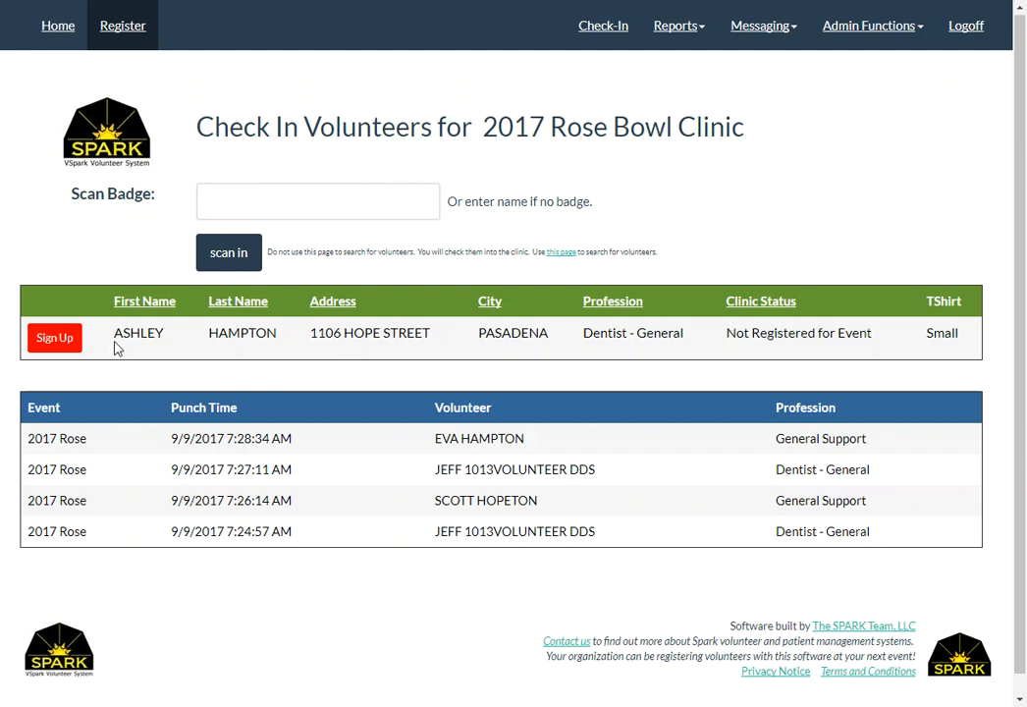
click(61, 341)
click(60, 340)
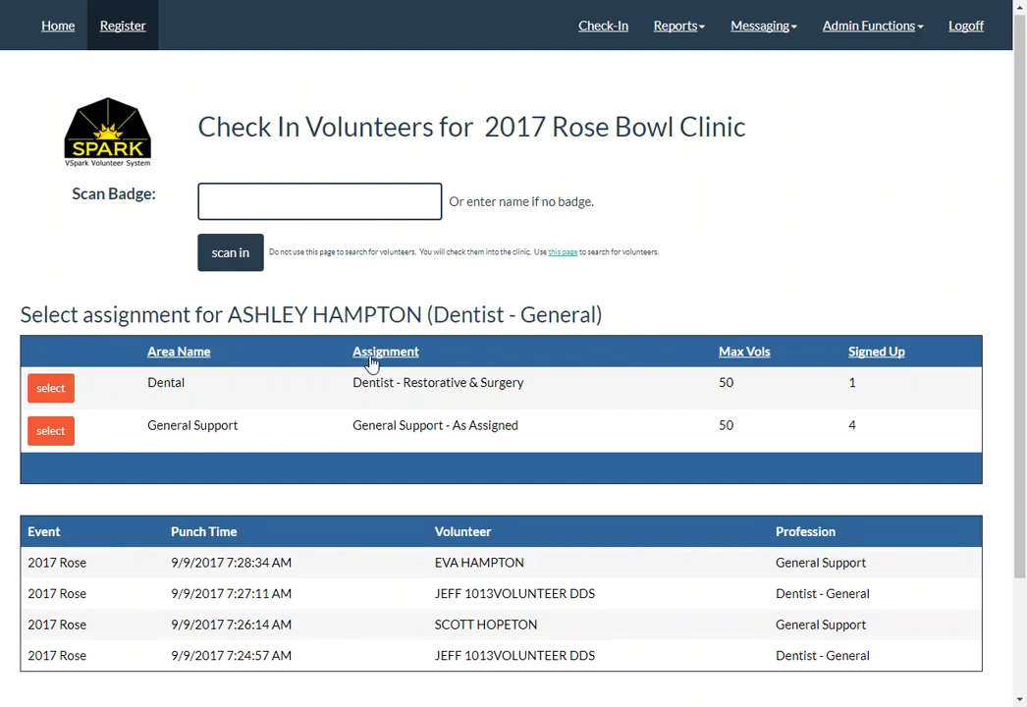
- Select the Dental / Dentist - Restorative & Surgery assignment, checking her in at 7:30:25 AM
drag(432, 314, 596, 314)
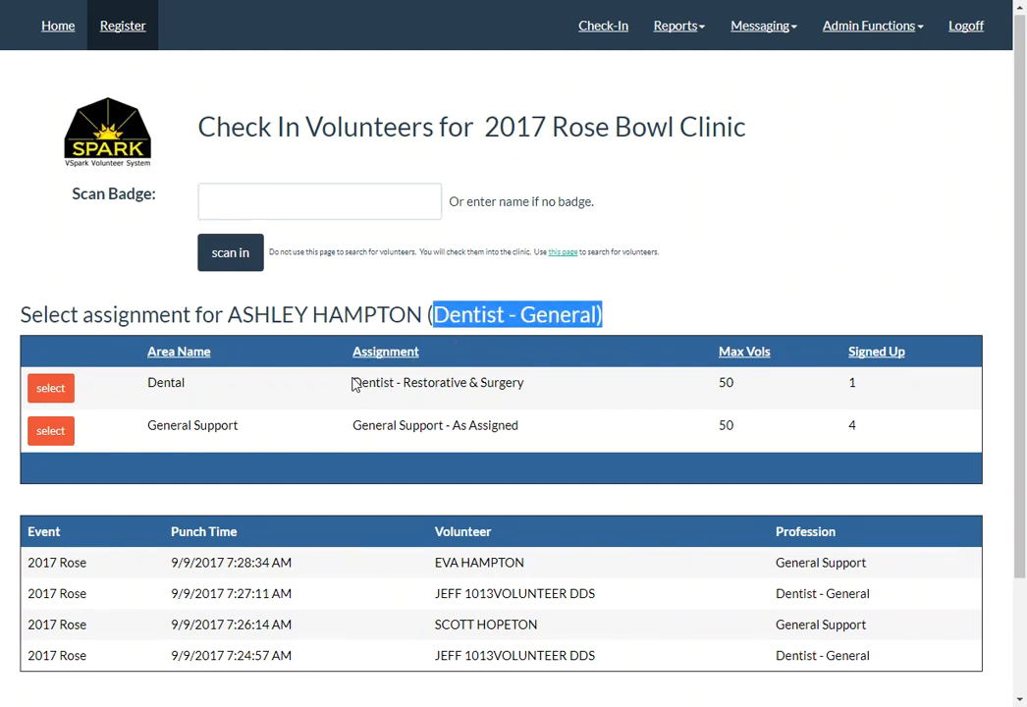
drag(353, 383, 539, 401)
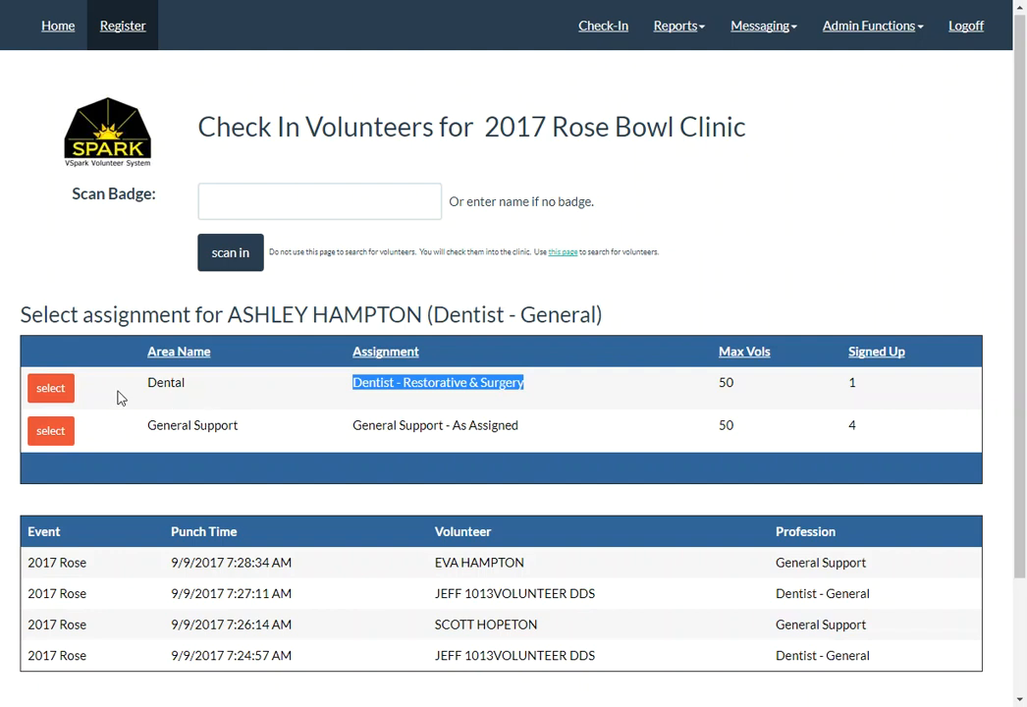
click(54, 390)
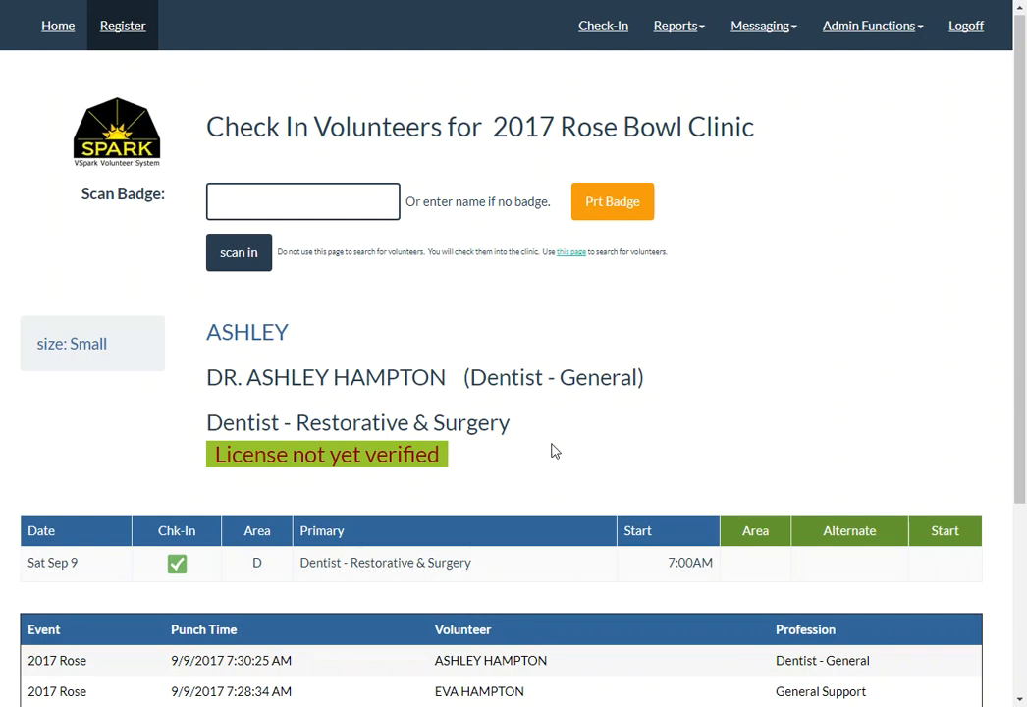
click(627, 207)
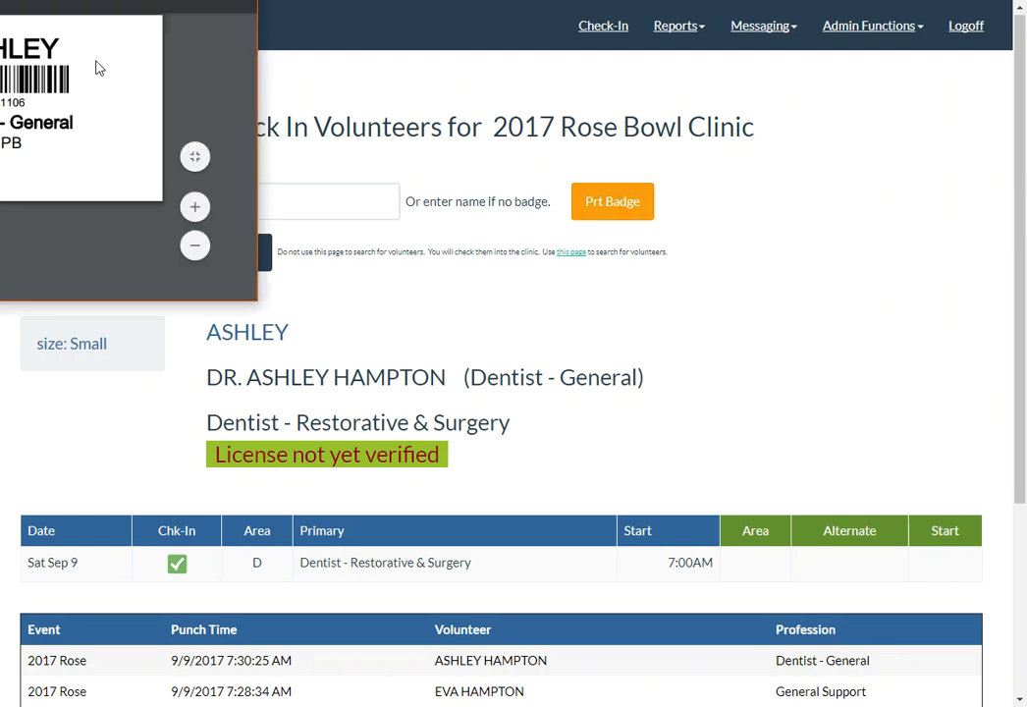
drag(50, 2, 508, 71)
mouse_move(658, 110)
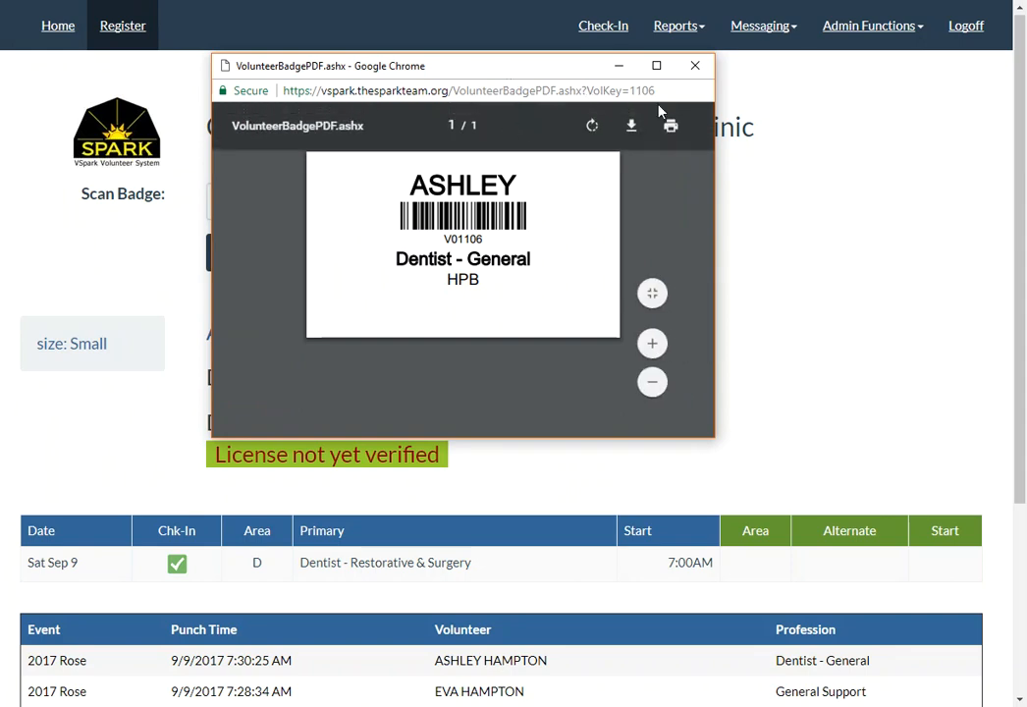
click(696, 67)
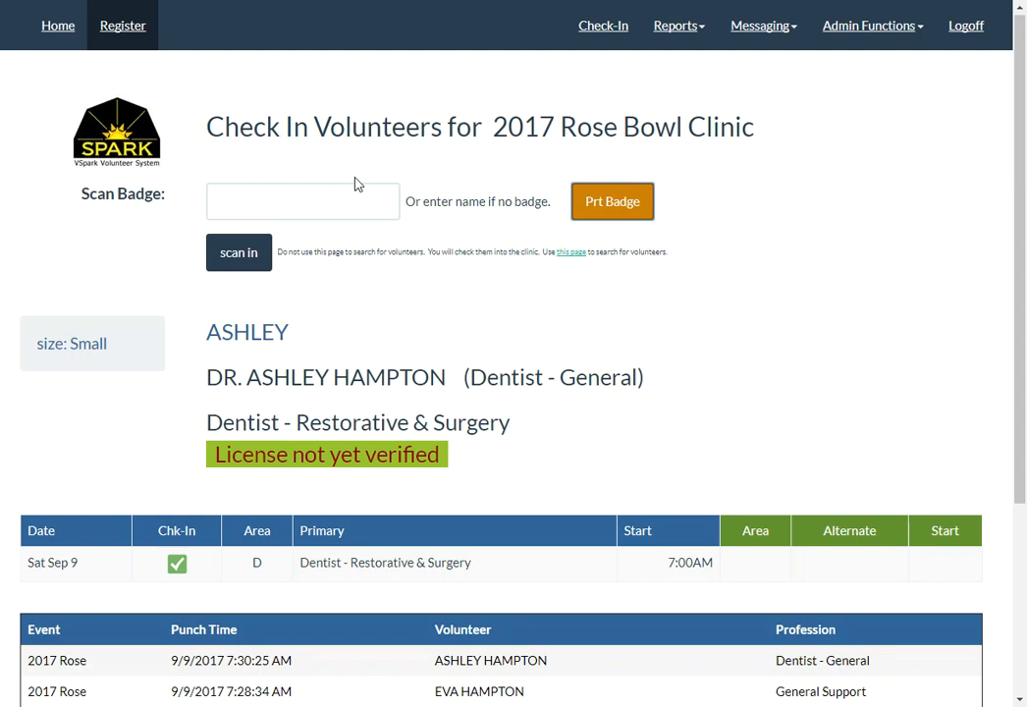
- Check in the interpreter (V01016) and the CNA volunteer (V01063) by badge code
click(328, 197)
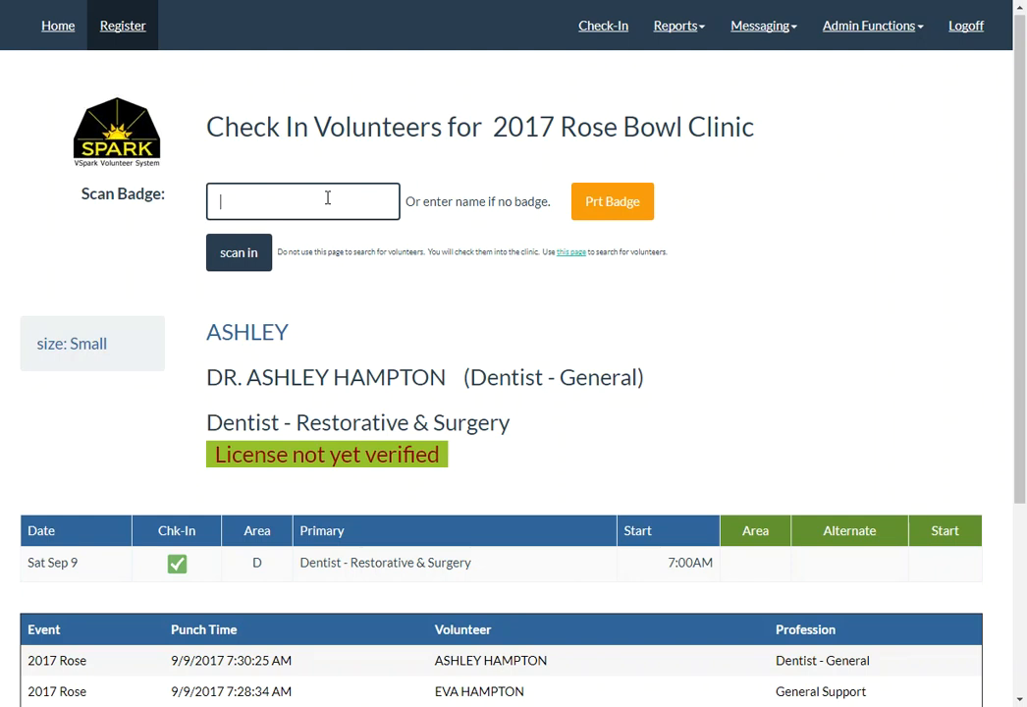
text(V01016)
key(Return)
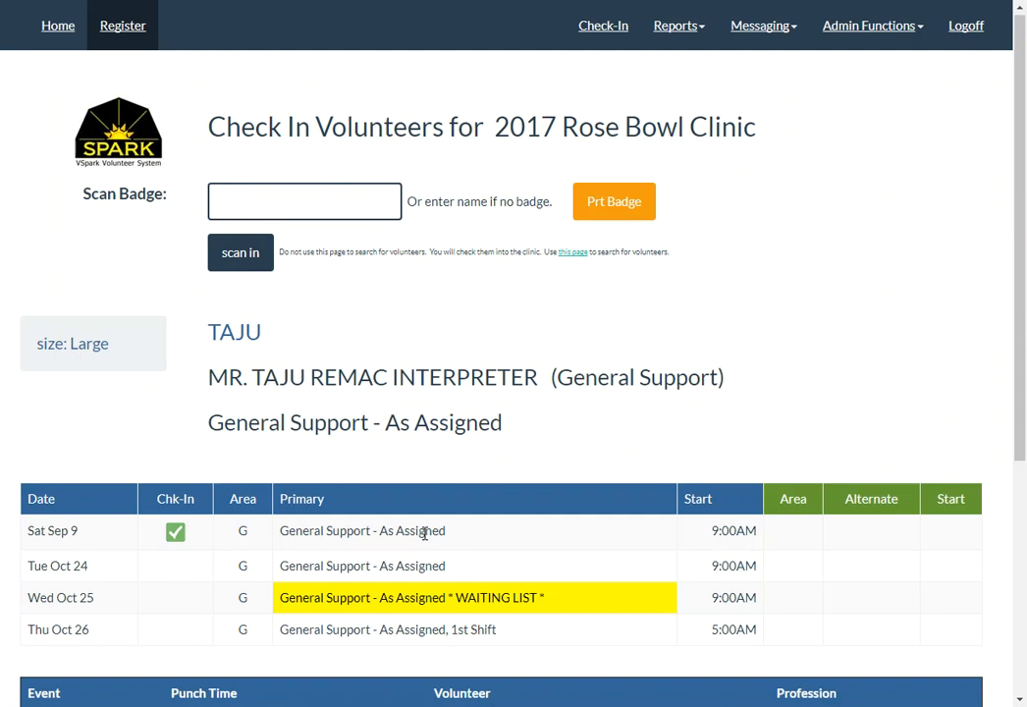
text(V01063)
key(Return)
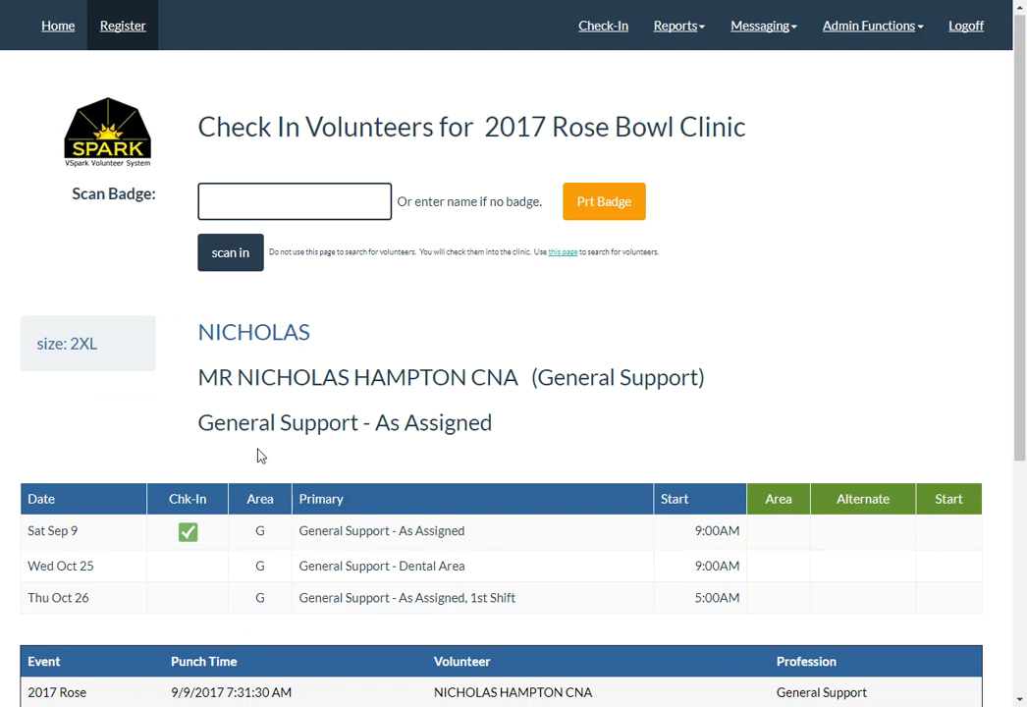
- Rescan badges V01016, V01063, V01013, V01016 and V01063 in quick succession
text(V01016)
key(Return)
text(V01063)
key(Return)
text(V01013)
key(Return)
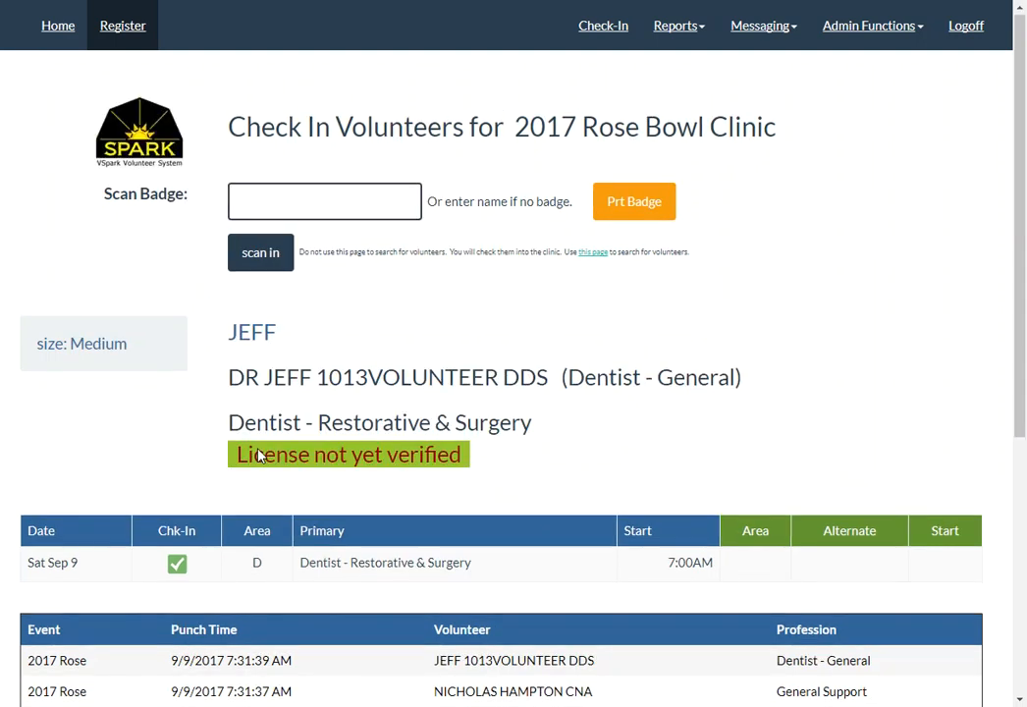
text(V01016)
key(Return)
text(V01063)
key(Return)
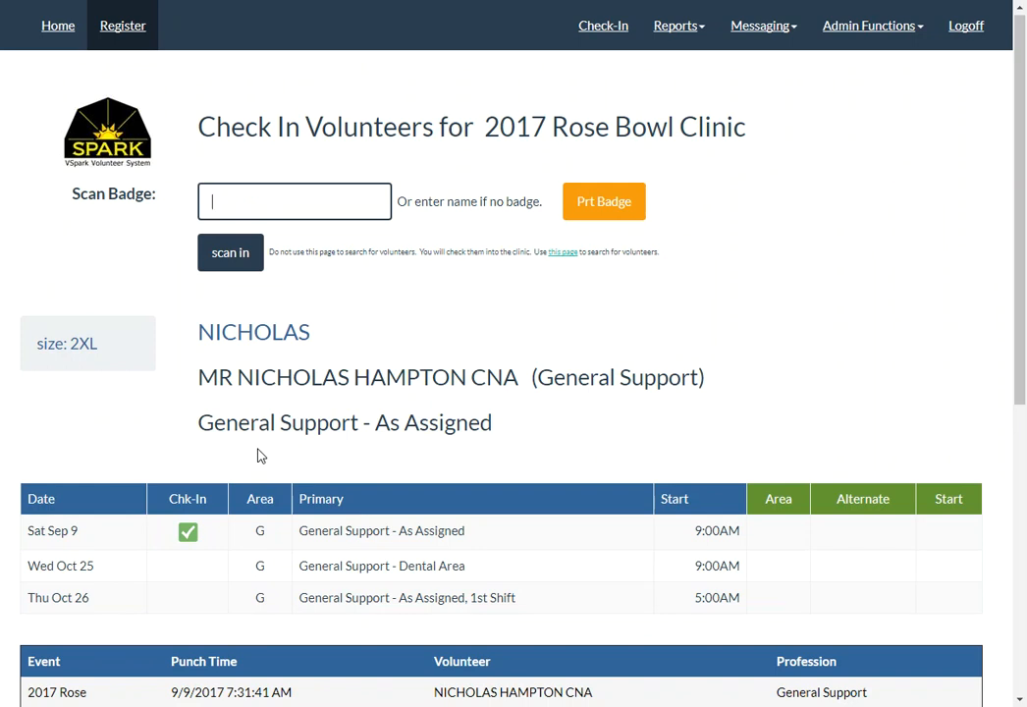
- Repeat the V01016, V01063, V01013, V01016, V01063 scans, latest punch 7:31:53 AM
text(V01016)
key(Return)
text(V01063)
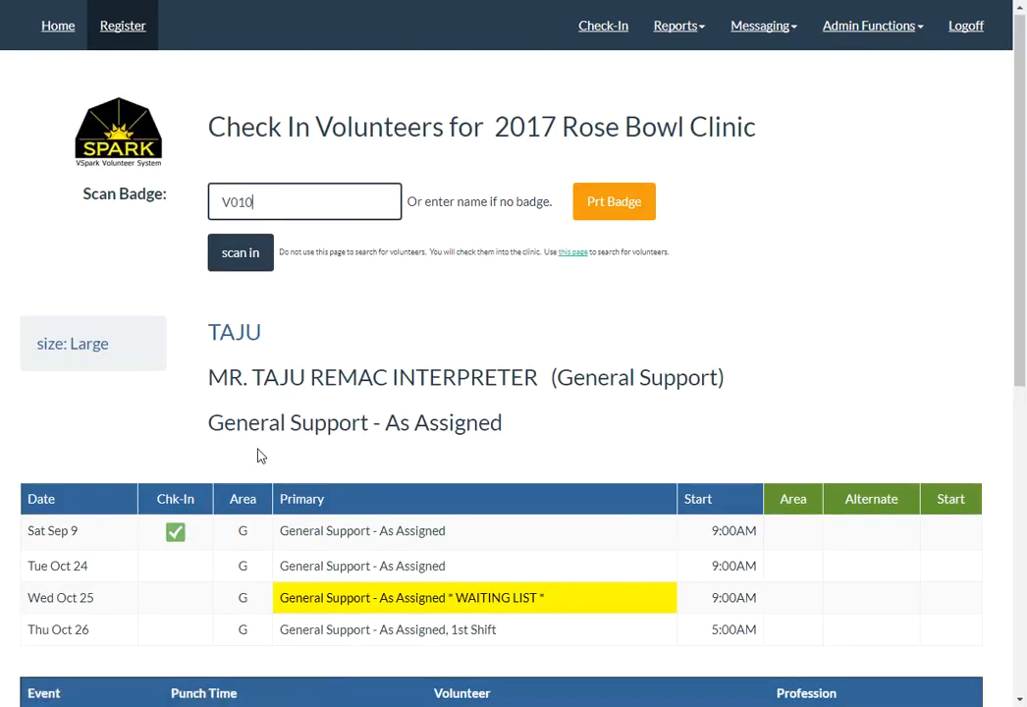
key(Return)
text(V01013)
key(Return)
text(V01016)
key(Return)
text(V01063)
key(Return)
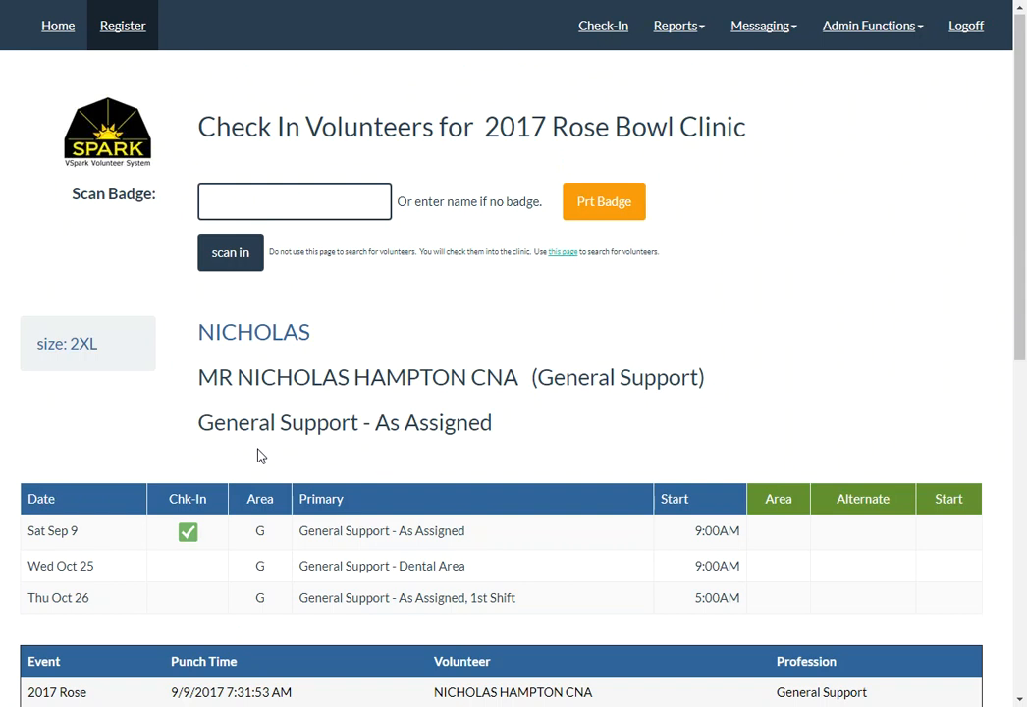